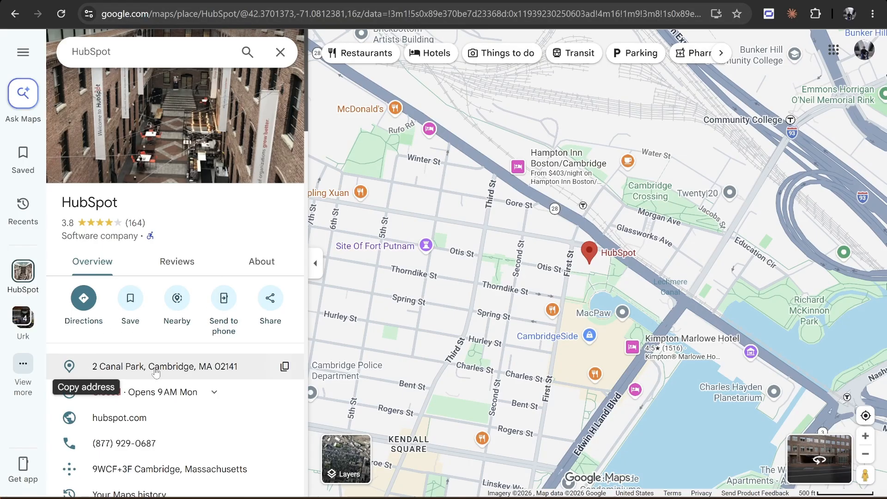
- Copy HubSpot's street address from Google Maps into the HubSpot deal's Site Address, and set Dusk FSM Address Source to Deal Address
{"action": "left_click", "coordinate": [284, 366]}
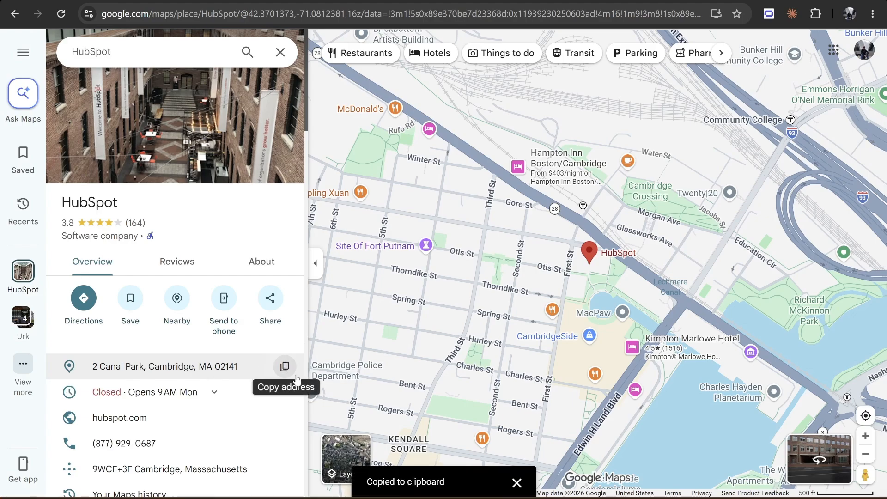
{"action": "left_click", "coordinate": [246, 0]}
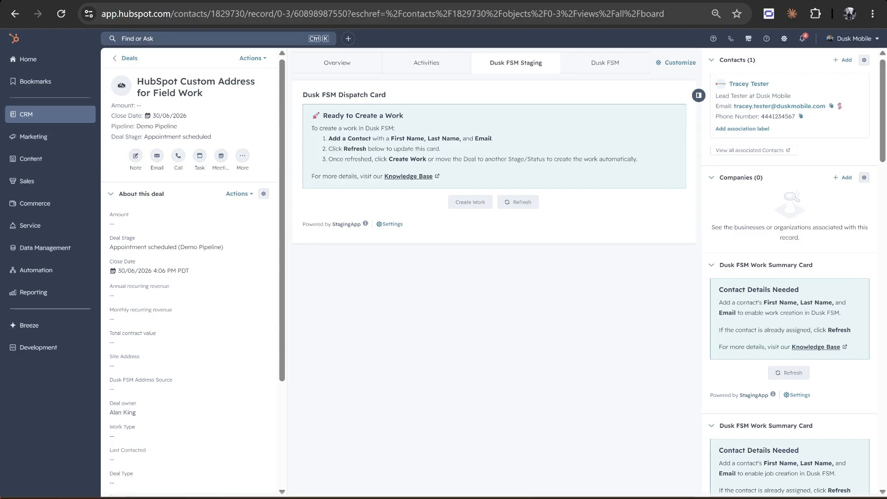
{"action": "left_click", "coordinate": [130, 370]}
{"action": "key", "text": "ctrl+v"}
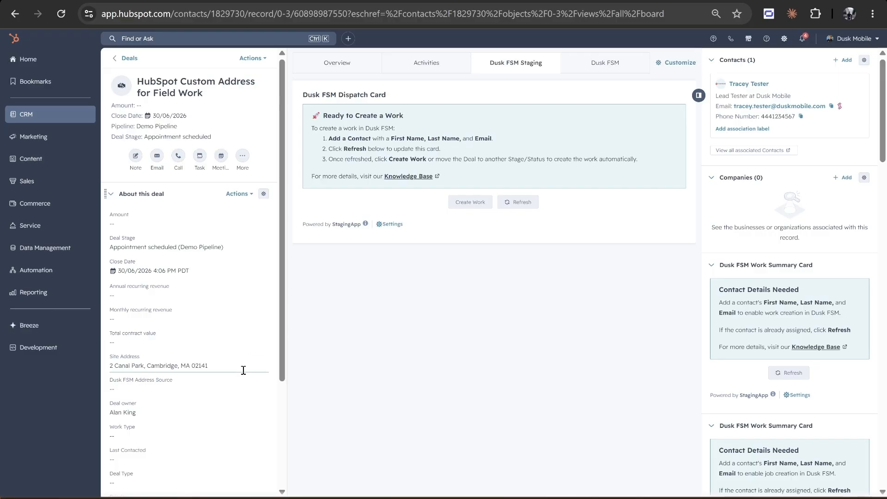
{"action": "left_click", "coordinate": [335, 360]}
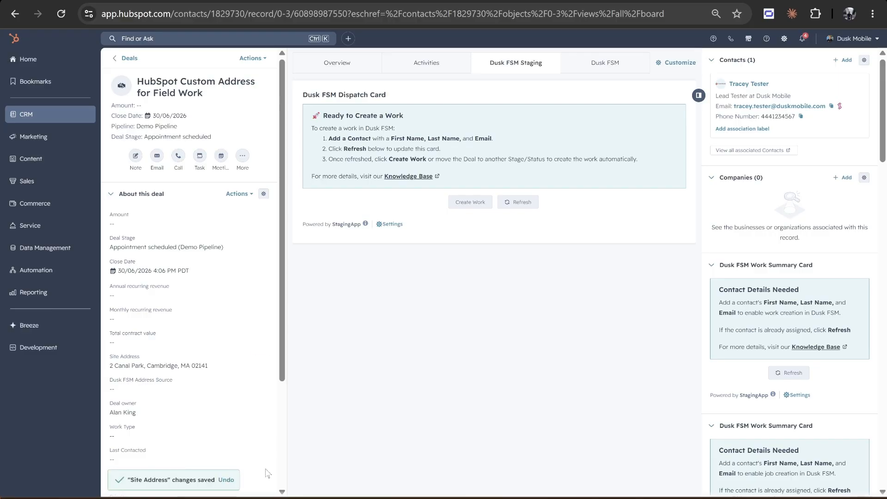
{"action": "left_click", "coordinate": [128, 392]}
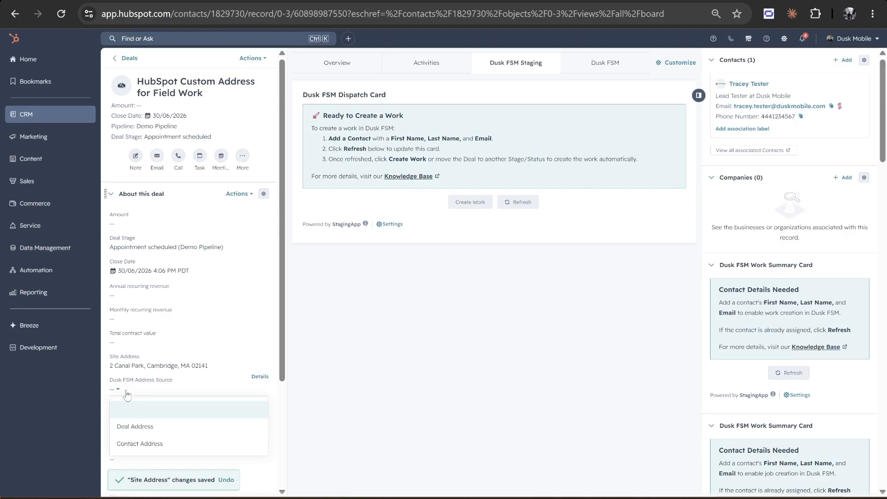
{"action": "left_click", "coordinate": [130, 428]}
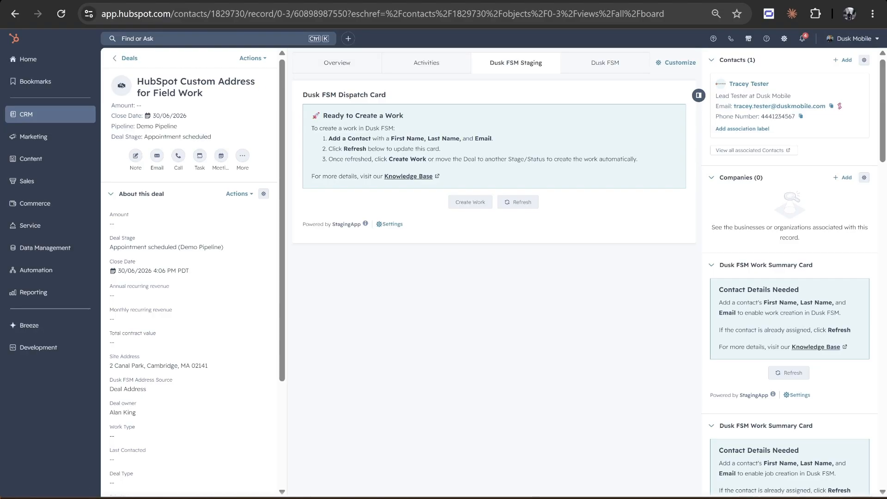
- Switch to Dusk Mobile, open the HubSpot integration settings, expand the Demo Pipeline under Deals, and save the deal settings
{"action": "left_click", "coordinate": [324, 1]}
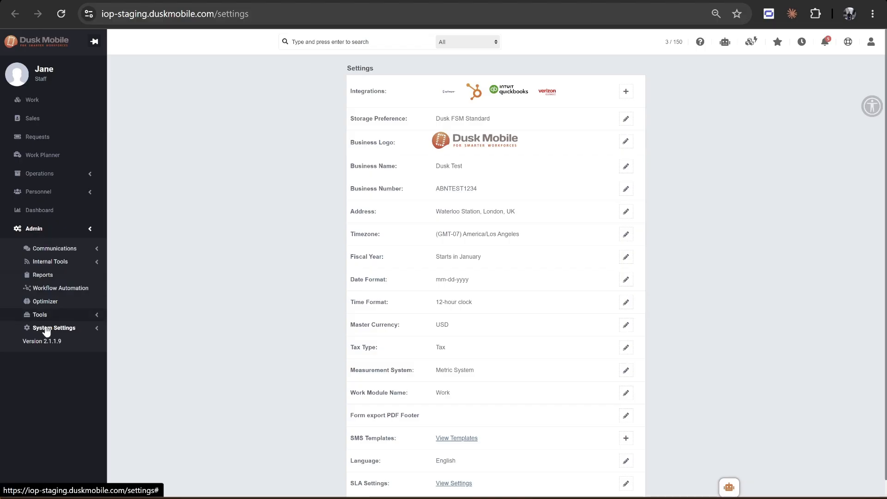
{"action": "left_click", "coordinate": [93, 329]}
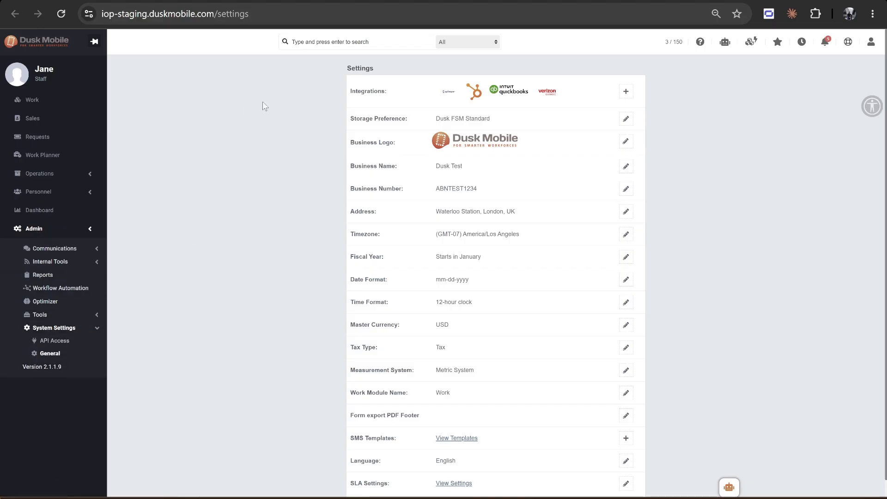
{"action": "left_click", "coordinate": [474, 92]}
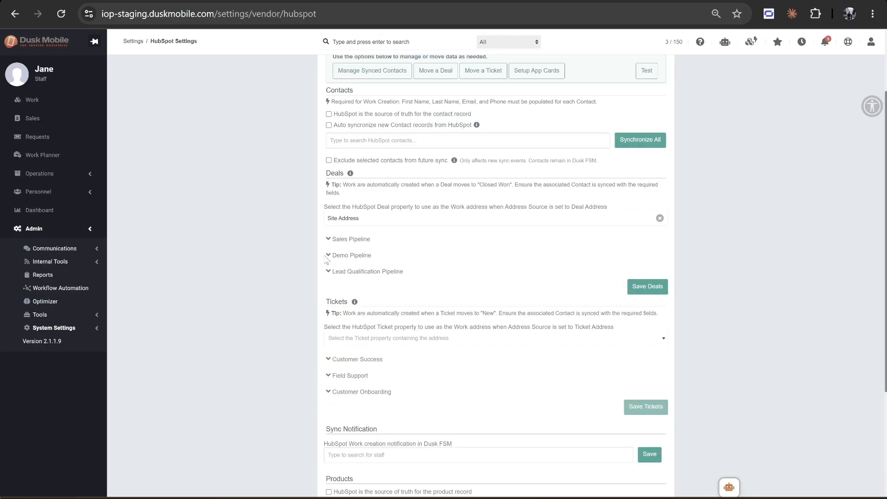
{"action": "left_click", "coordinate": [329, 256]}
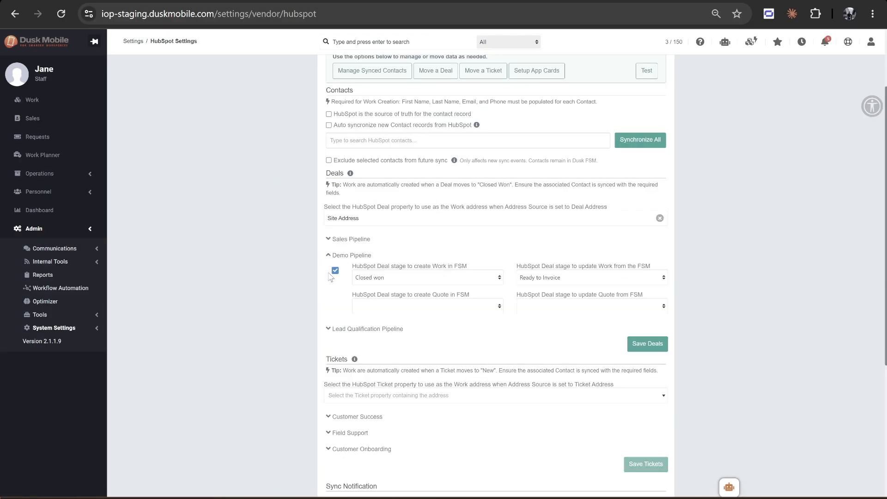
{"action": "left_click", "coordinate": [640, 346]}
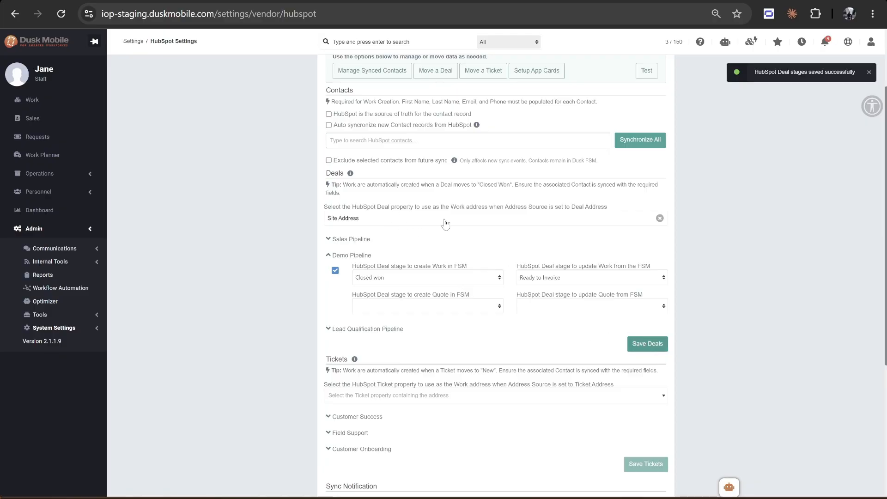
- Select Site Address as the HubSpot Deal property used for the Work address, and save the deal settings
{"action": "left_click", "coordinate": [377, 219]}
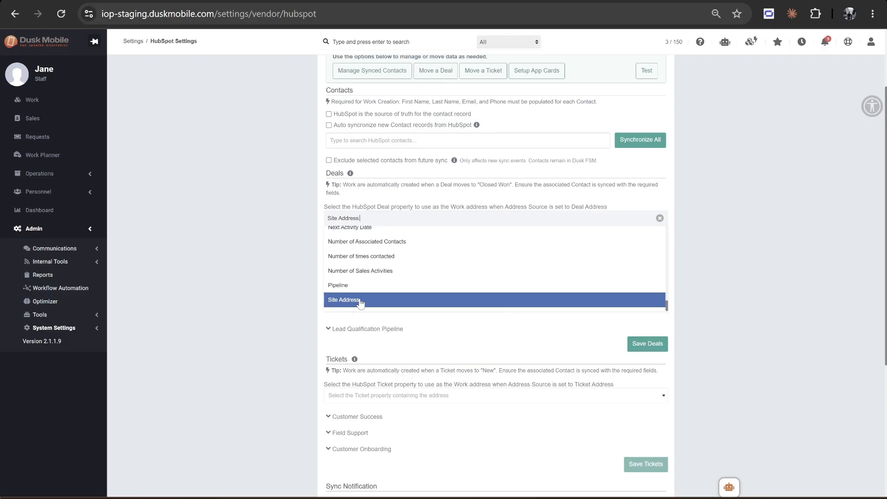
{"action": "left_click", "coordinate": [361, 300]}
{"action": "scroll", "coordinate": [450, 333], "scroll_direction": "down", "scroll_amount": 1}
{"action": "scroll", "coordinate": [450, 333], "scroll_direction": "down", "scroll_amount": 2}
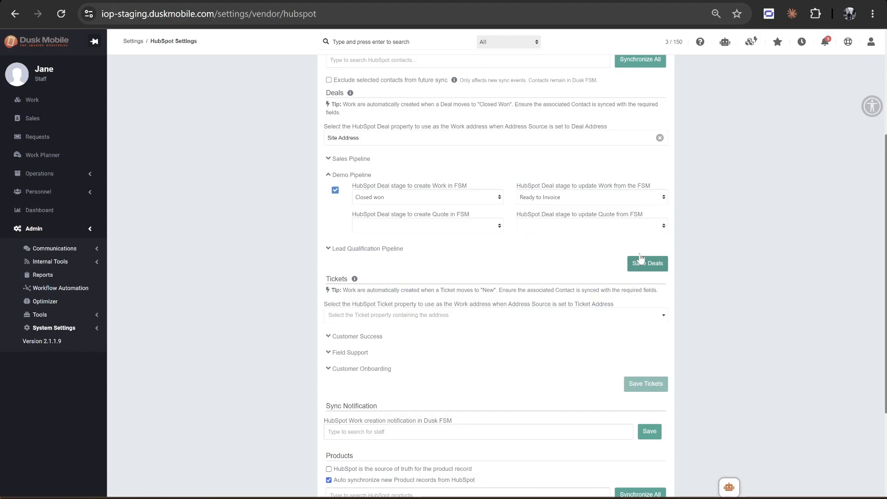
{"action": "left_click", "coordinate": [652, 264]}
{"action": "scroll", "coordinate": [676, 249], "scroll_direction": "up", "scroll_amount": 4}
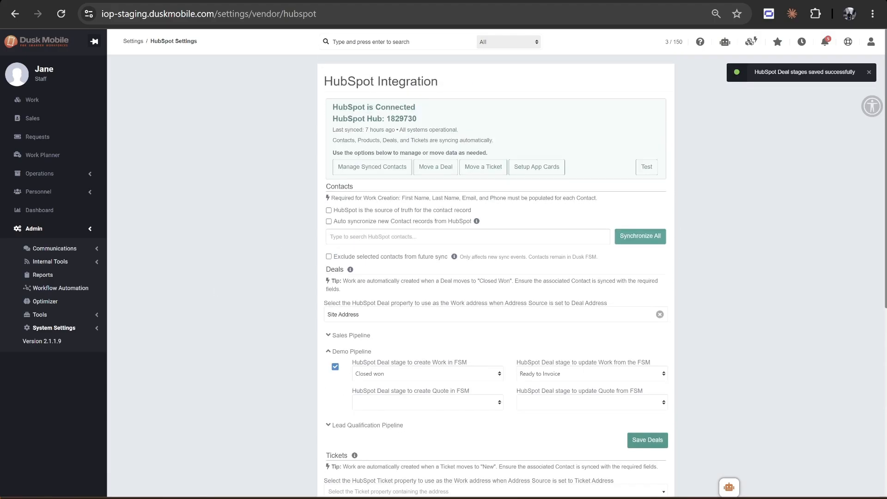
- Switch back to the HubSpot deal "HubSpot Custom Address for Field Work" and set its Deal Stage to Closed won
{"action": "left_click", "coordinate": [235, 0]}
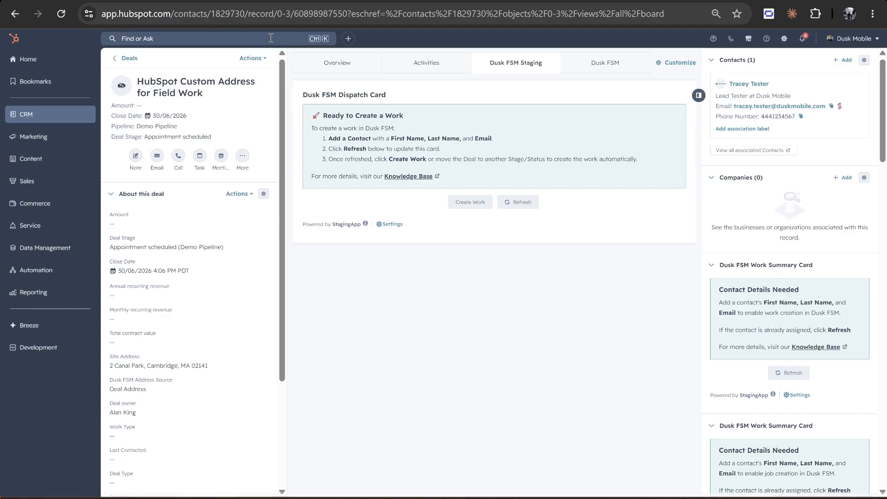
{"action": "left_click", "coordinate": [193, 140]}
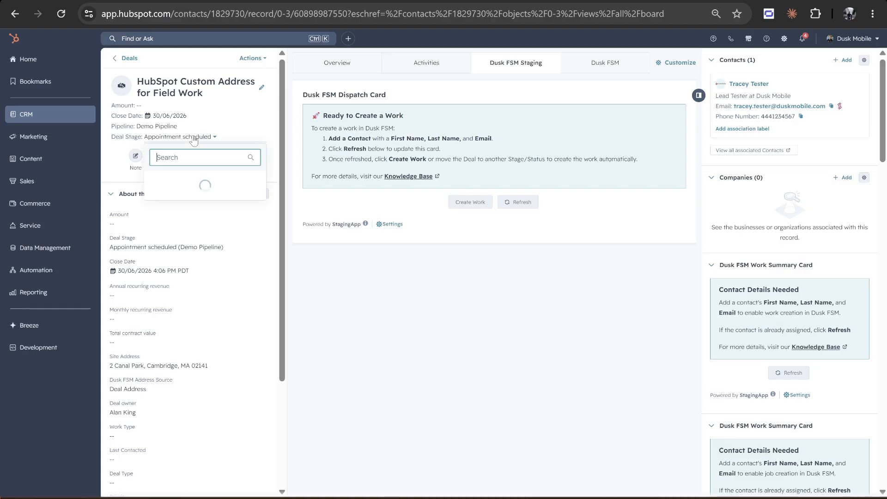
{"action": "scroll", "coordinate": [196, 196], "scroll_direction": "down", "scroll_amount": 1}
{"action": "scroll", "coordinate": [184, 204], "scroll_direction": "down", "scroll_amount": 3}
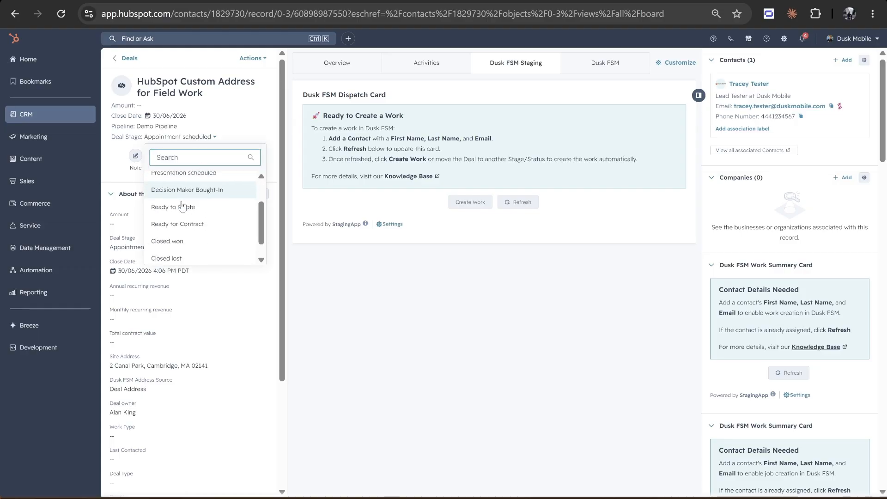
{"action": "left_click", "coordinate": [172, 224]}
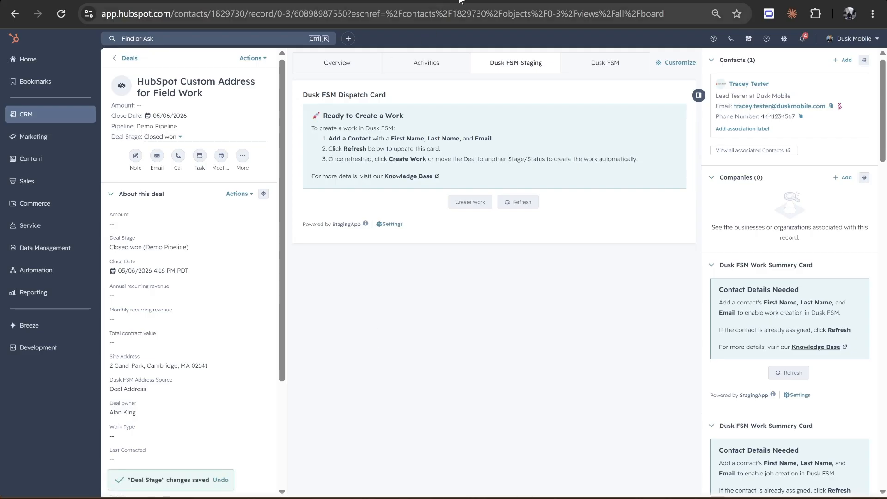
- Switch to Dusk Mobile and open the "HubSpot Custom Address for Field Work" item from the Work list
{"action": "left_click", "coordinate": [435, 0]}
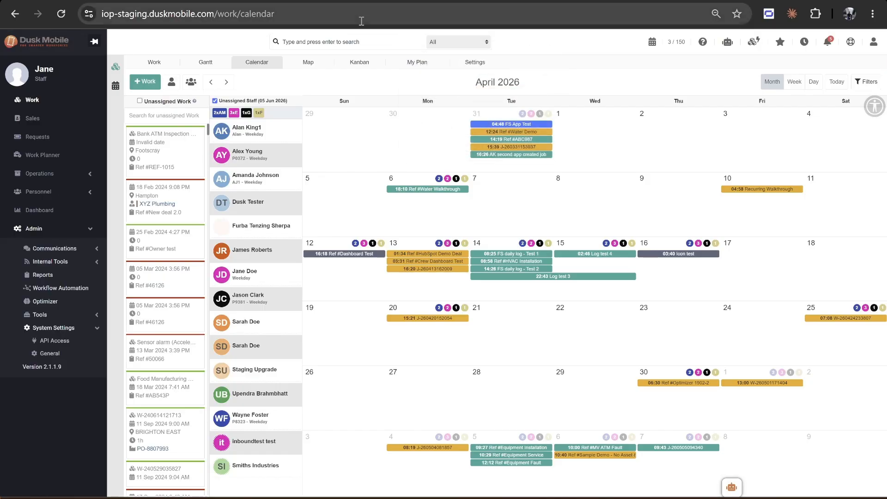
{"action": "left_click", "coordinate": [155, 62]}
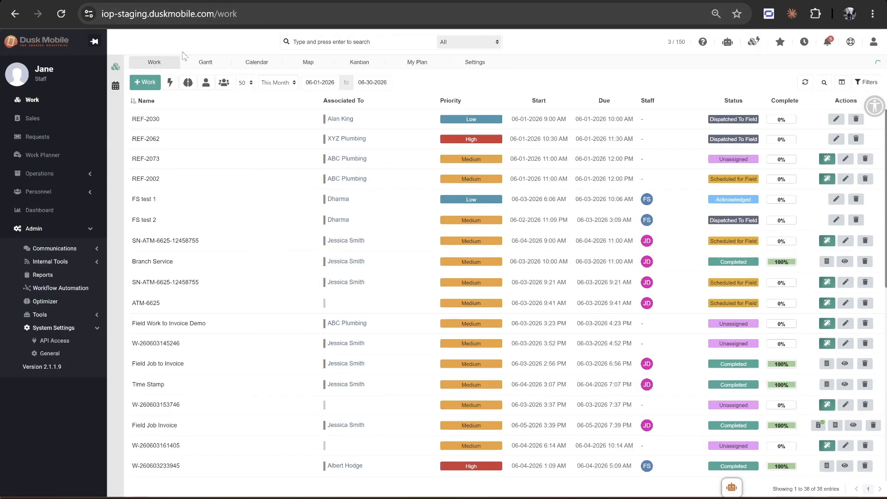
{"action": "scroll", "coordinate": [225, 311], "scroll_direction": "down", "scroll_amount": 9}
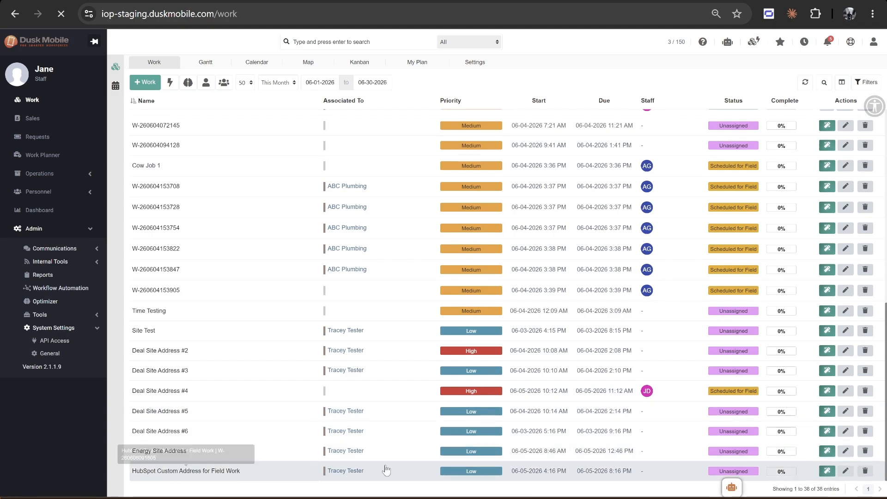
{"action": "left_click", "coordinate": [356, 473]}
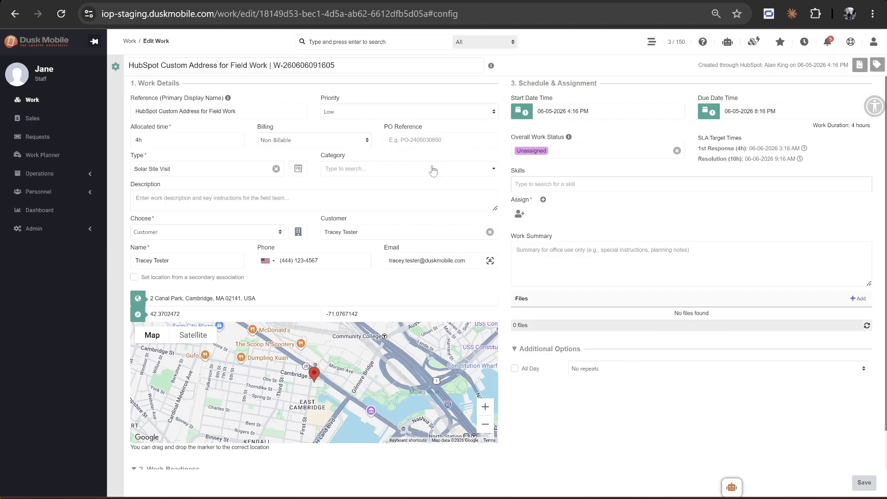
{"action": "left_click", "coordinate": [563, 111]}
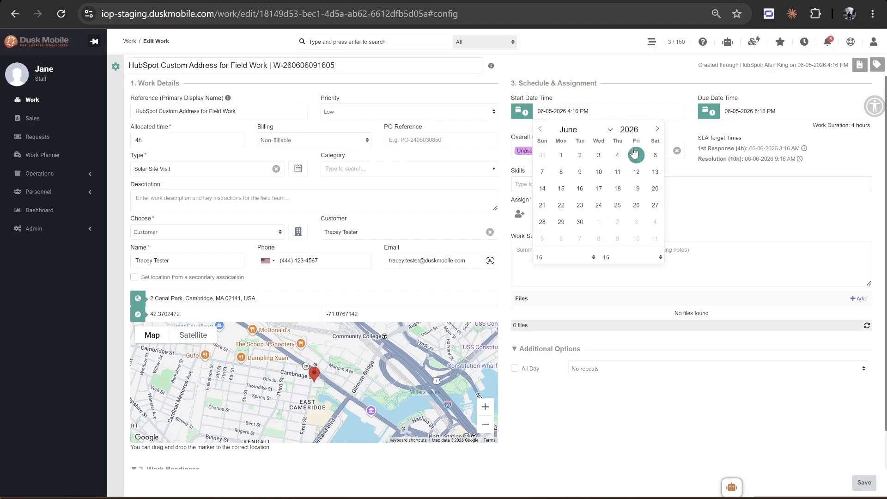
{"action": "left_click", "coordinate": [561, 171]}
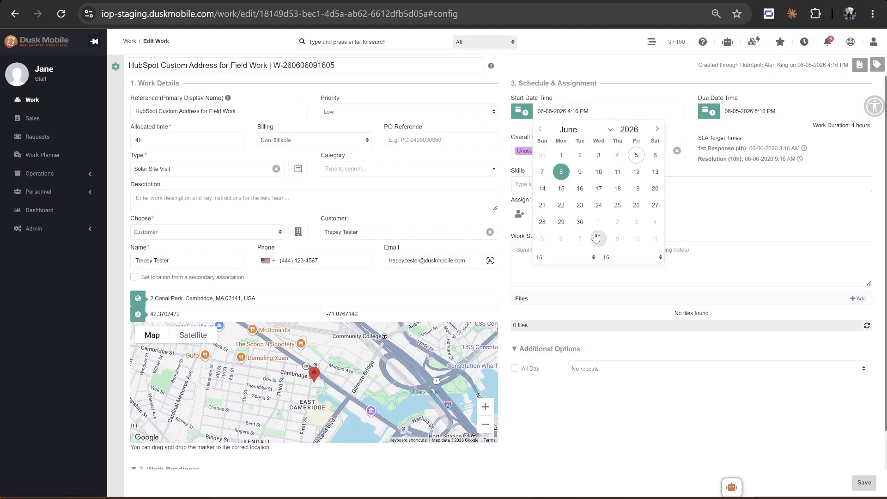
{"action": "left_click", "coordinate": [553, 257]}
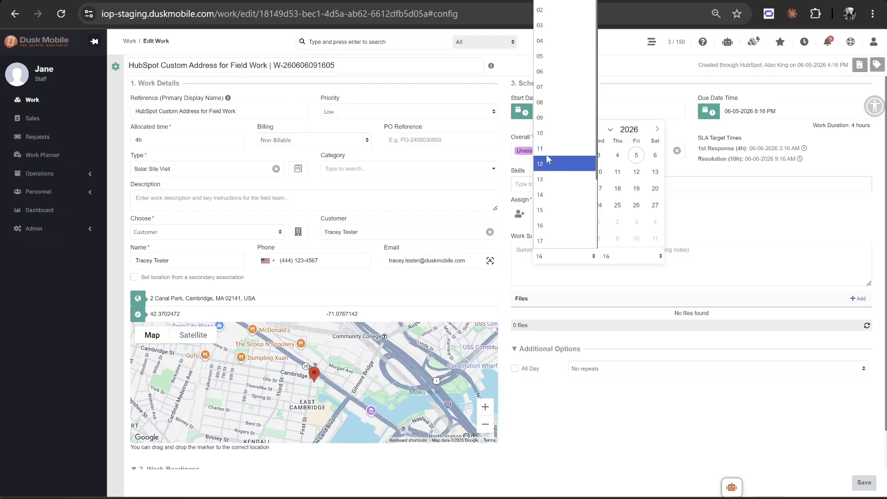
{"action": "left_click", "coordinate": [543, 134]}
{"action": "left_click", "coordinate": [724, 222]}
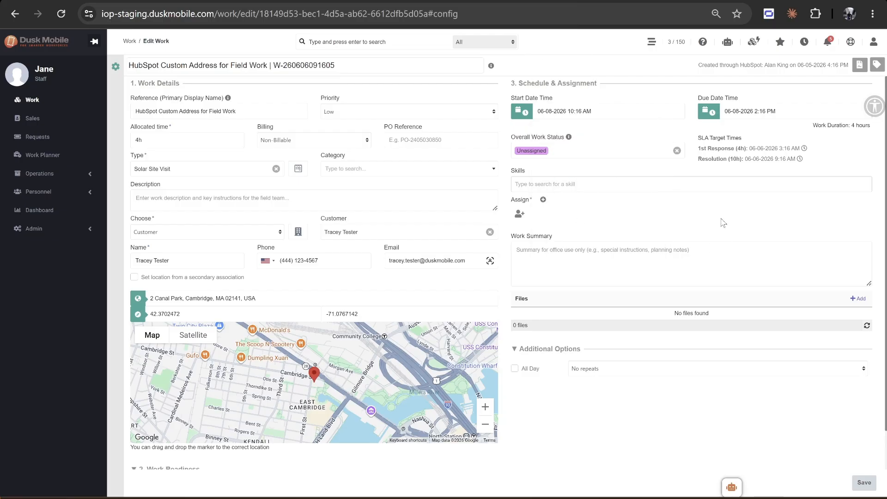
- Assign the staff member with initials JD to the work, and dispatch it immediately
{"action": "left_click", "coordinate": [520, 214]}
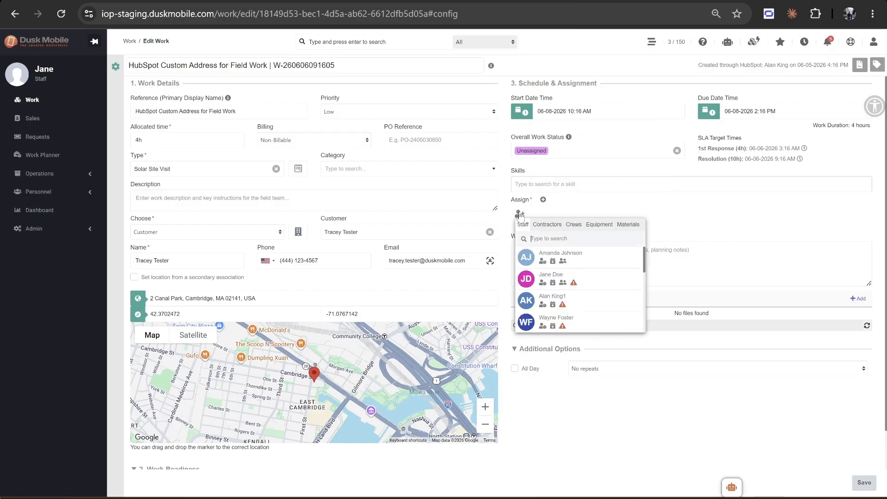
{"action": "left_click", "coordinate": [593, 282]}
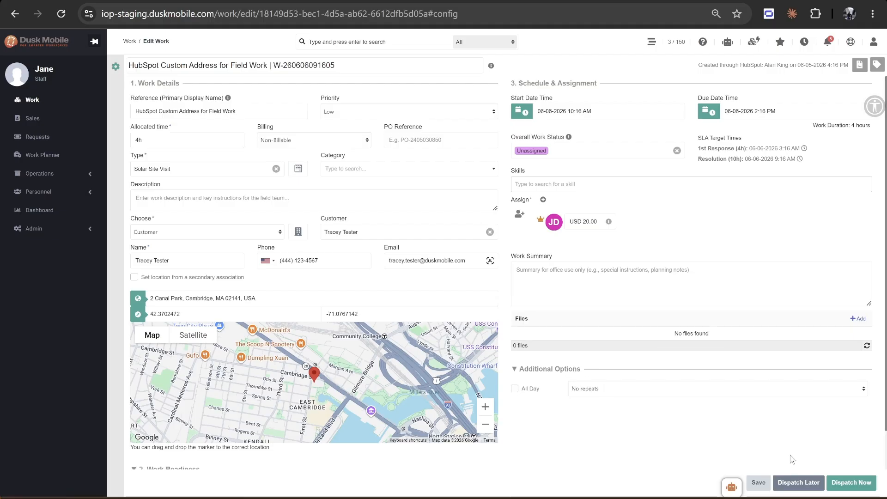
{"action": "left_click", "coordinate": [856, 486]}
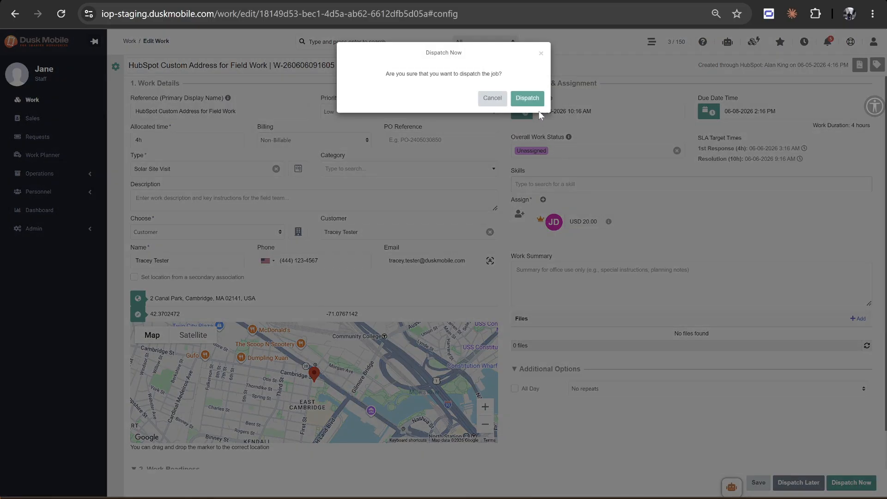
{"action": "left_click", "coordinate": [529, 99]}
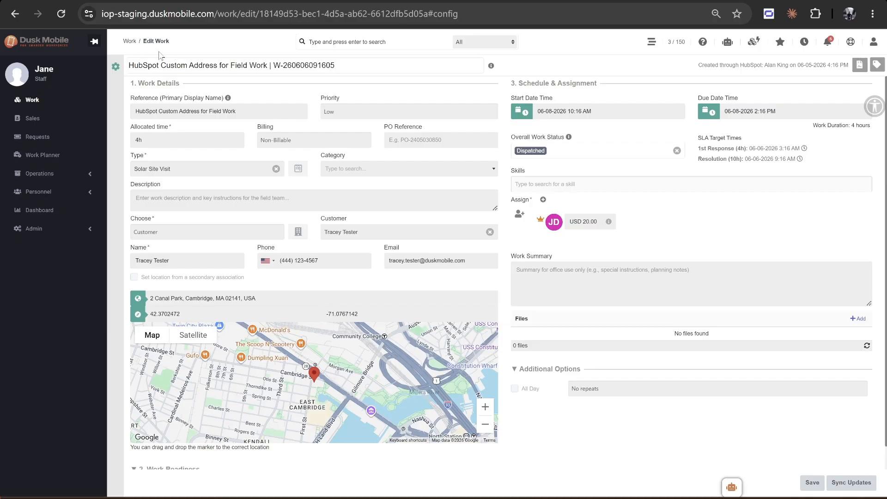
- View the June 2026 work calendar and open the details of the HubSpot Custom Address work on 8 June
{"action": "left_click", "coordinate": [651, 41]}
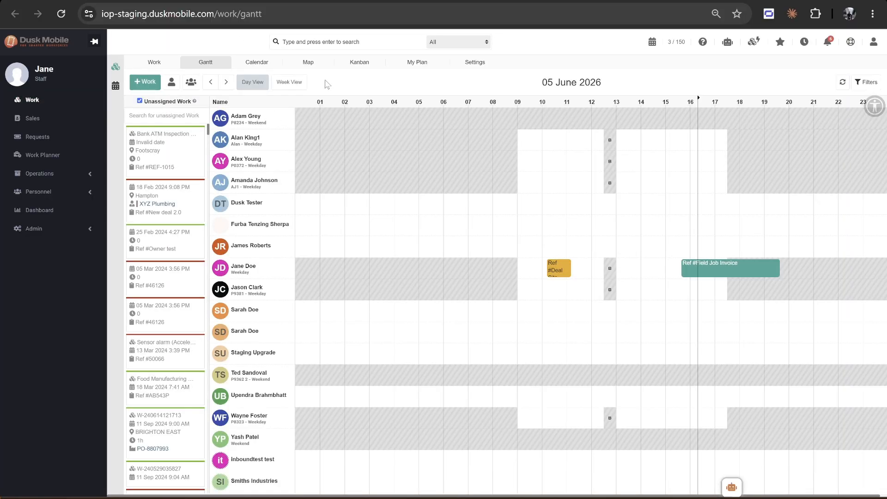
{"action": "left_click", "coordinate": [268, 67]}
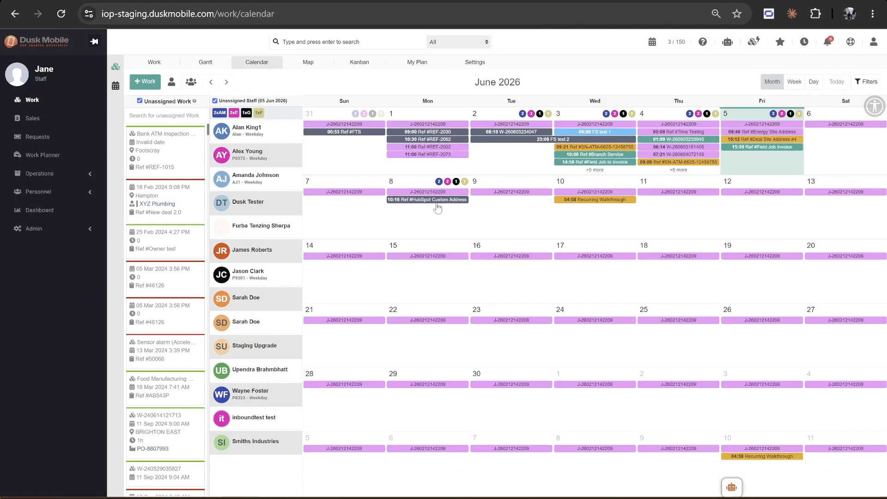
{"action": "left_click", "coordinate": [437, 200]}
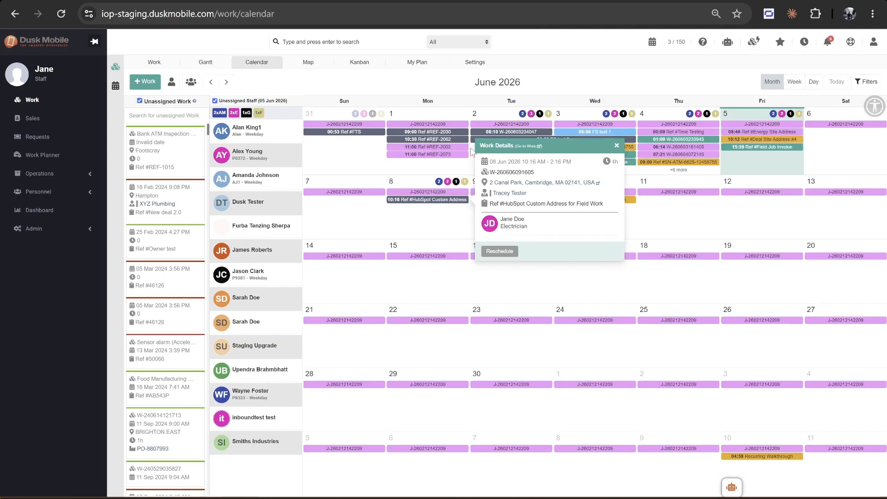